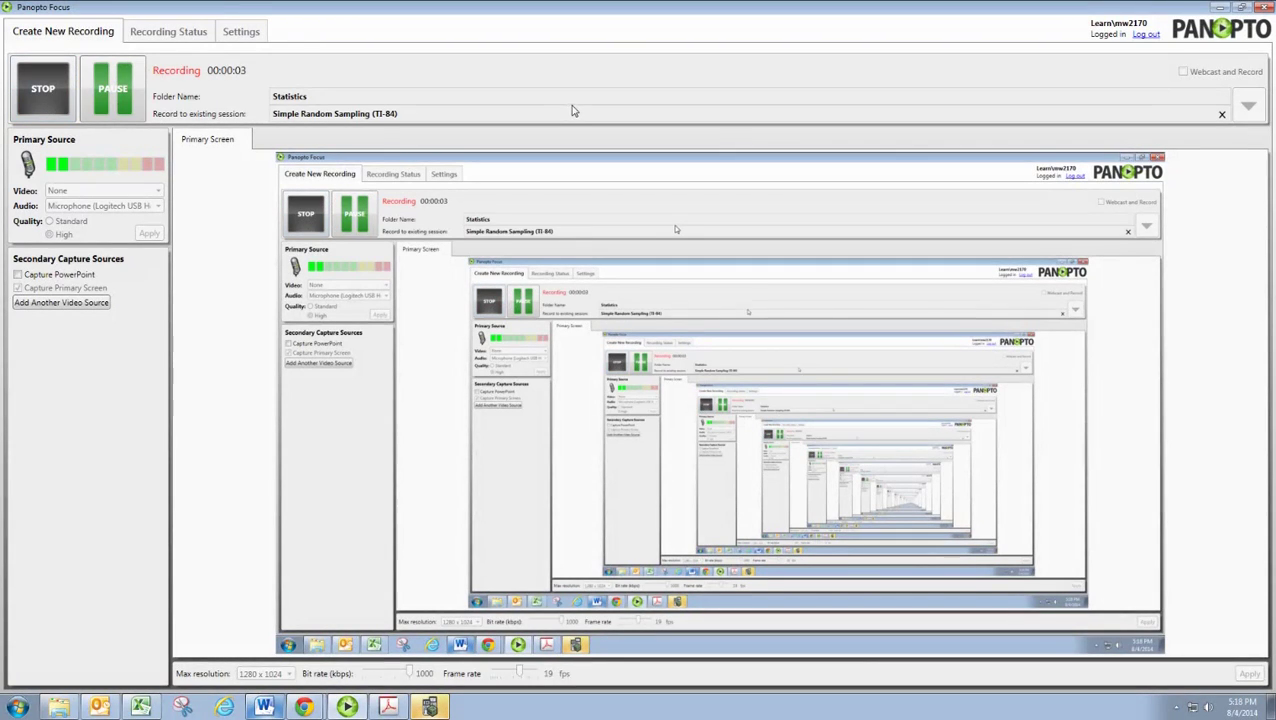
Step: Minimize the Panopto Focus window so the recording keeps running in the background
left_click(1221, 9)
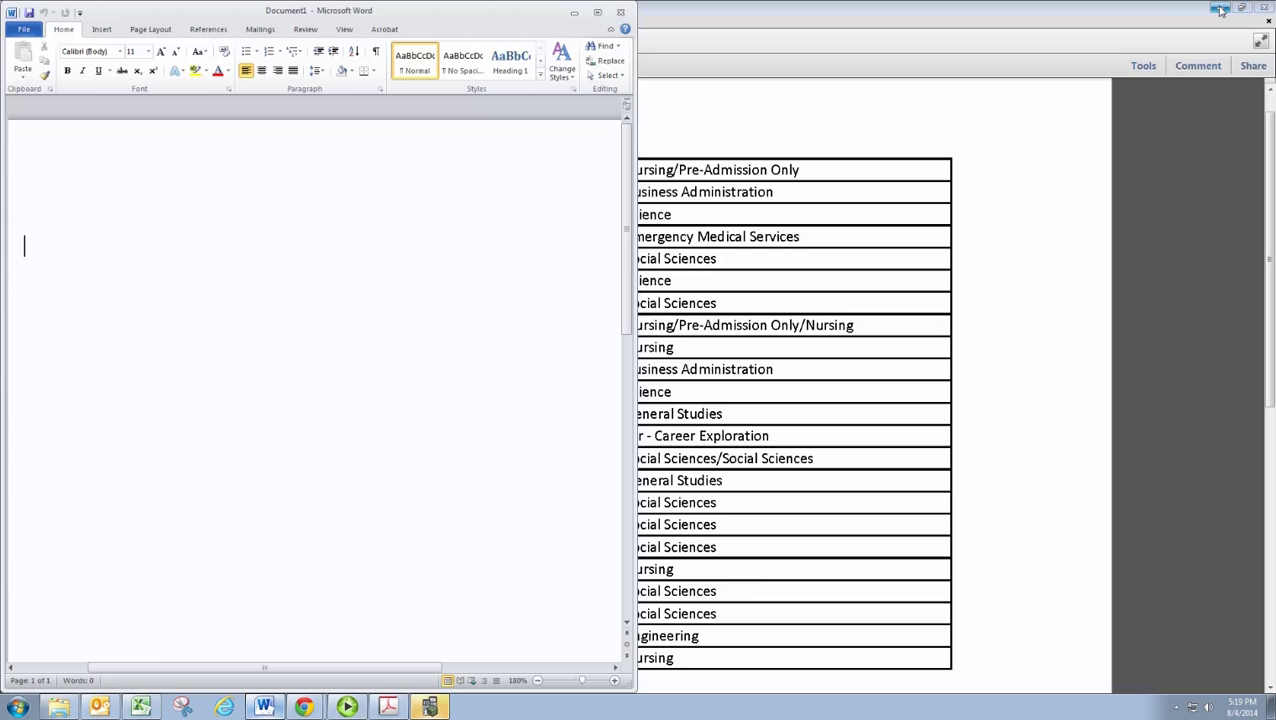
Step: Bring the Roster (3).pdf student list forward, then return to the Panopto Focus window
left_click(1187, 14)
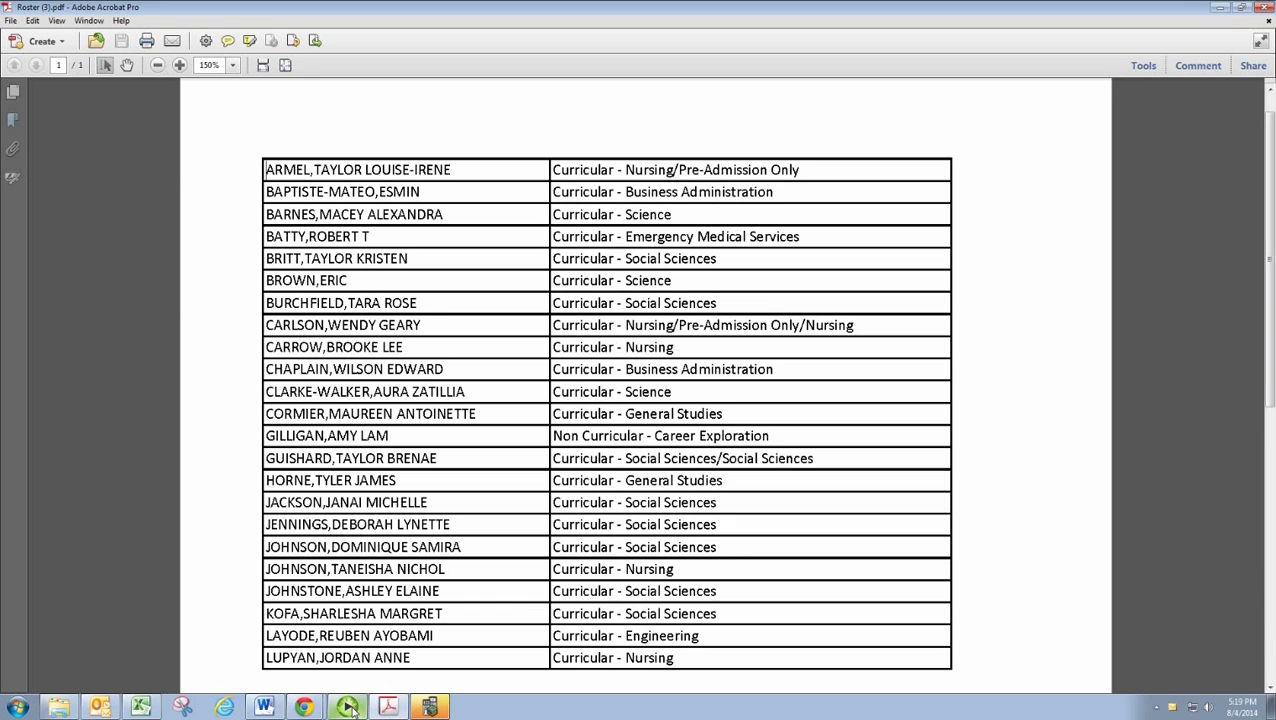
left_click(348, 707)
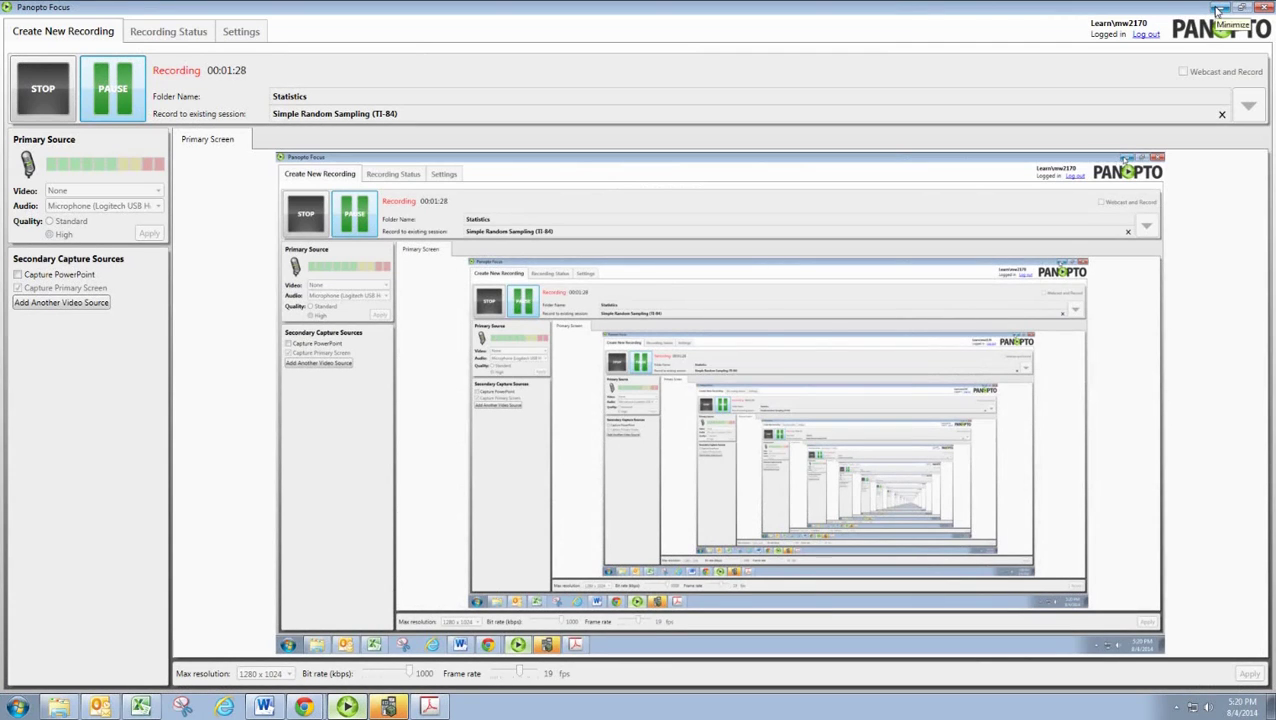
Step: Hide Panopto and zoom out Roster (3).pdf so all 23 numbered rows fit on screen
left_click(1218, 8)
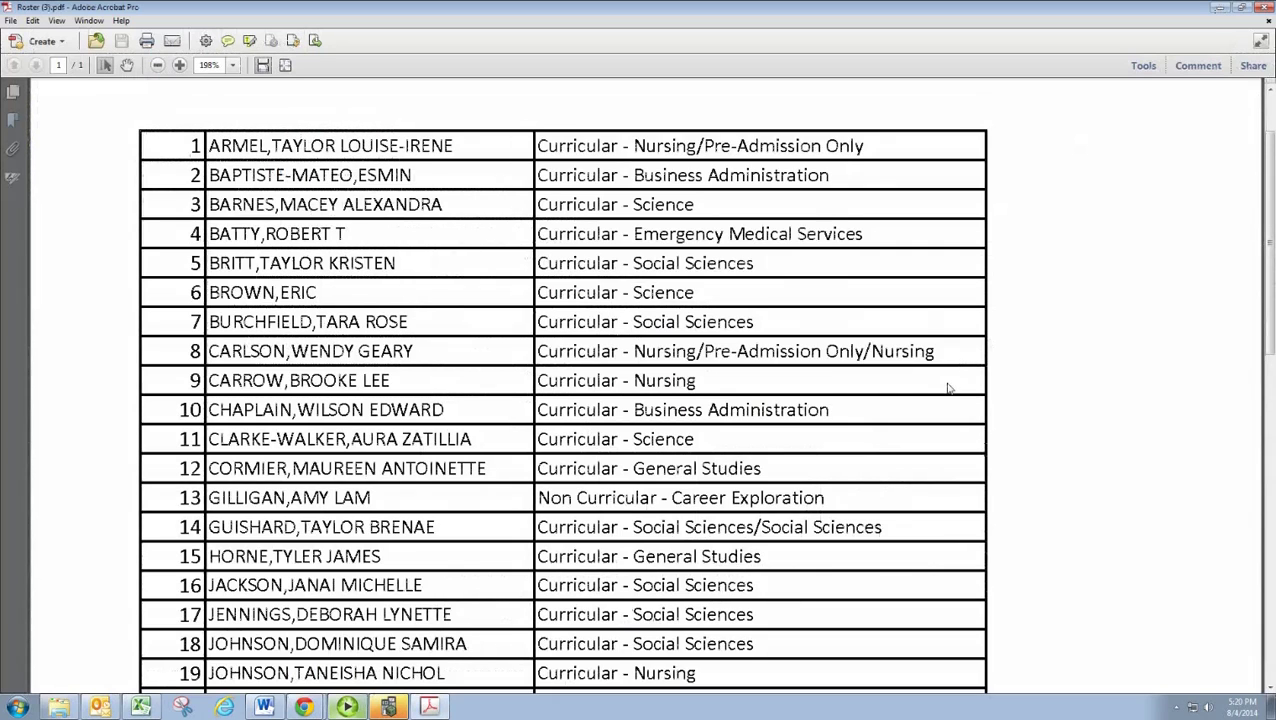
scroll(948, 387, "down", 1)
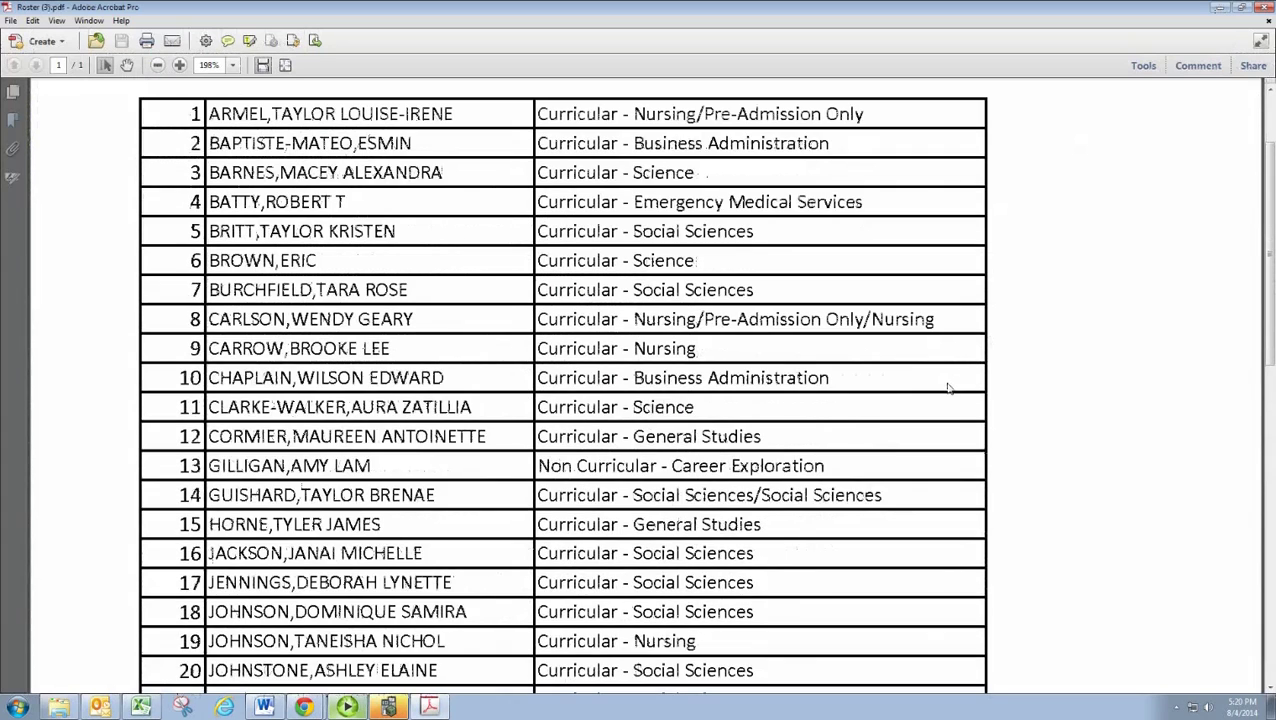
left_click(159, 66)
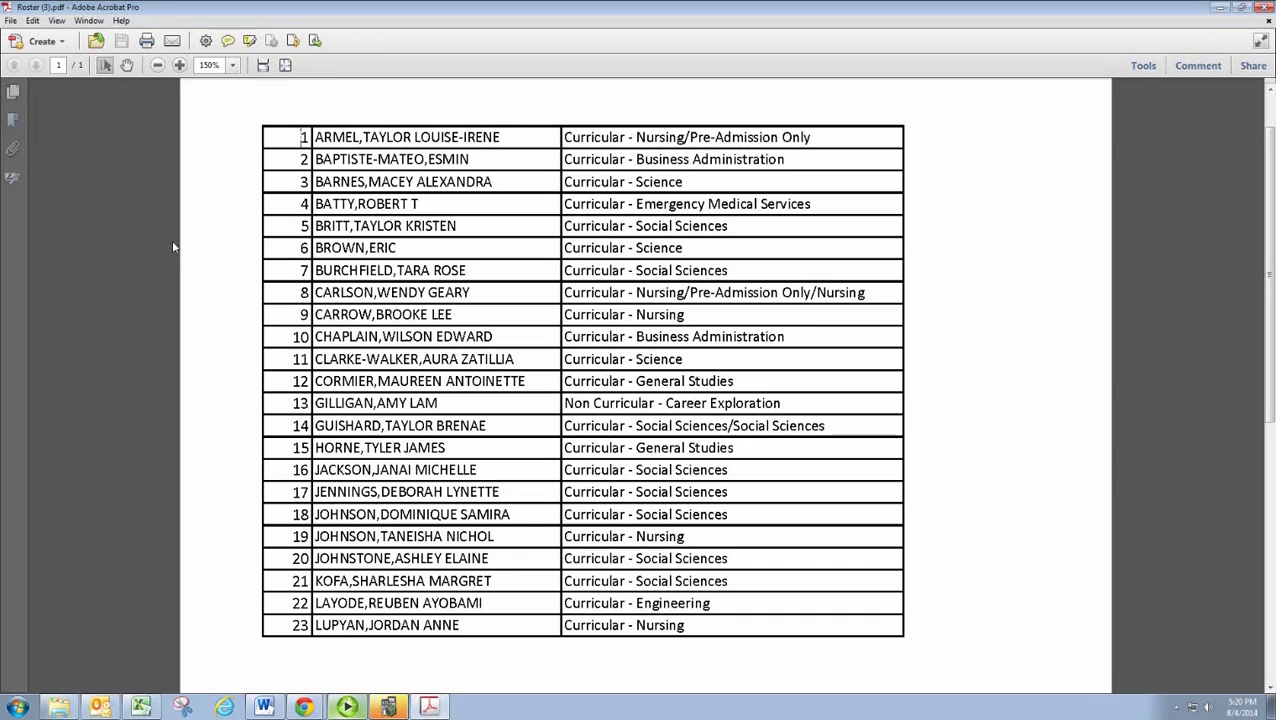
Step: Snap the roster window to the right beside TI-SmartView and clear the calculator's home screen
left_click(1240, 7)
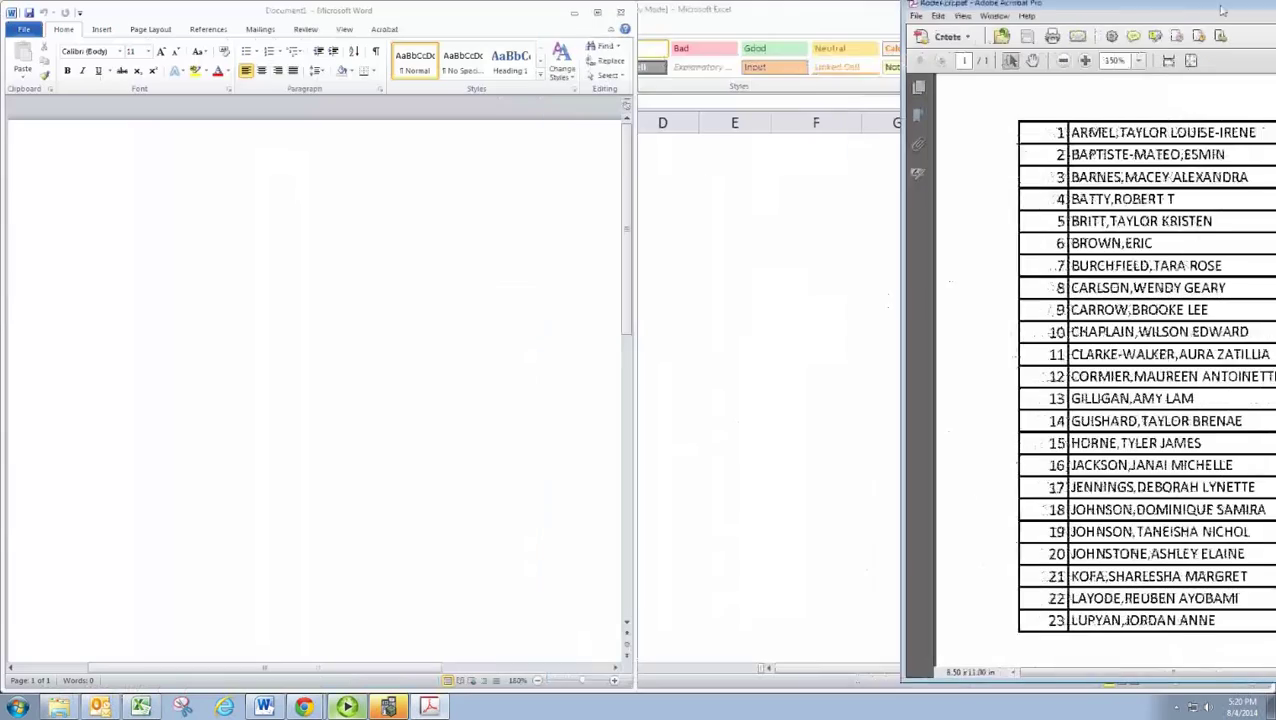
left_click_drag(1160, 2, 1274, 30)
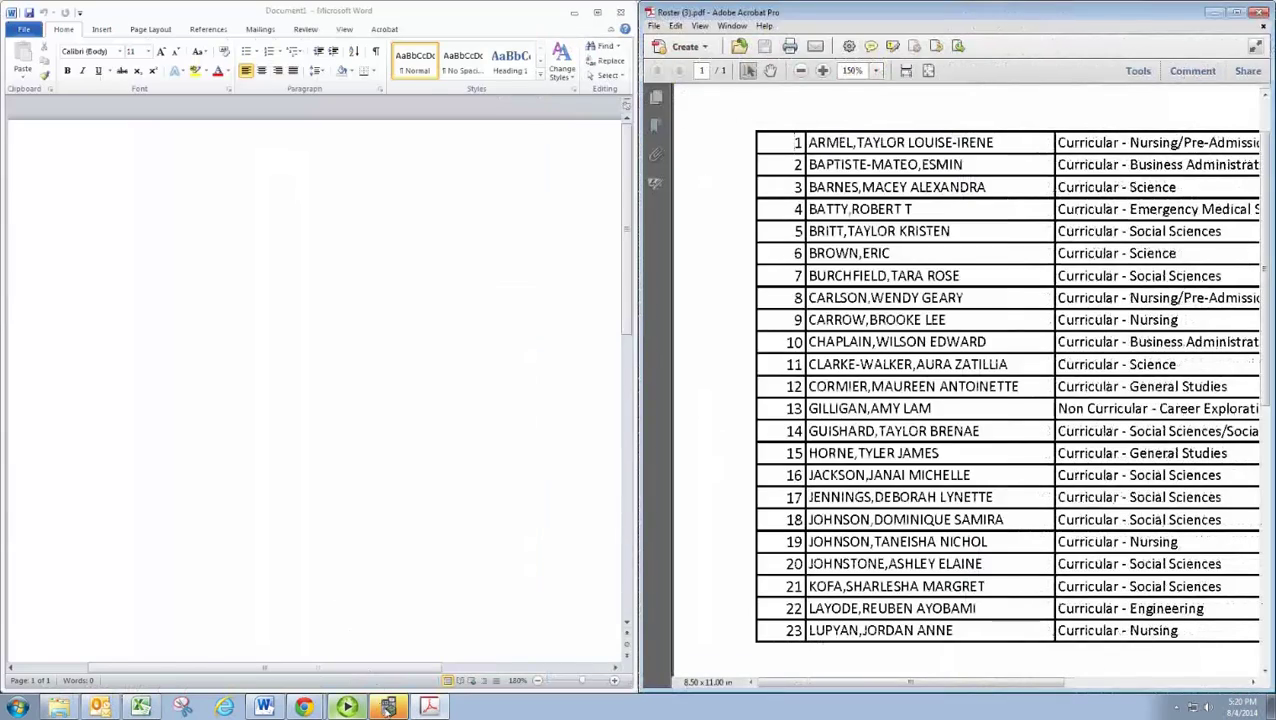
left_click(388, 707)
left_click(235, 397)
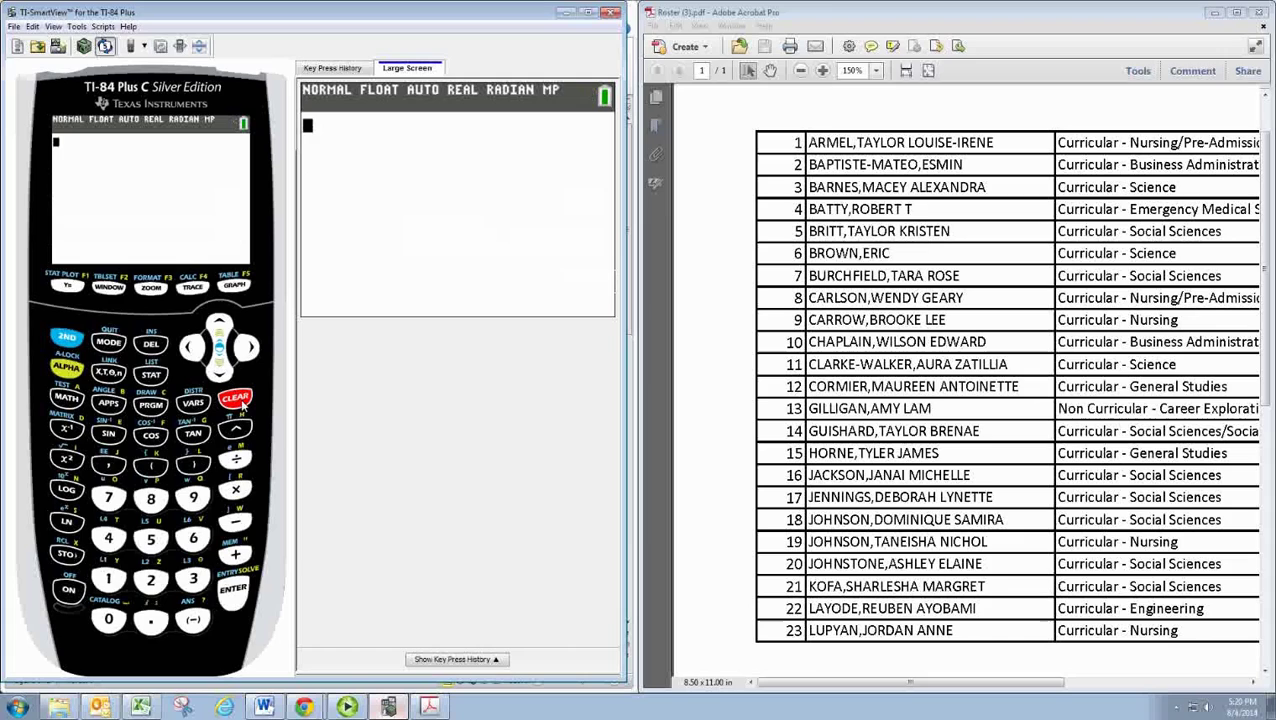
Step: In the MATH menu, move to the PROB category and highlight 5:randInt(
left_click(65, 400)
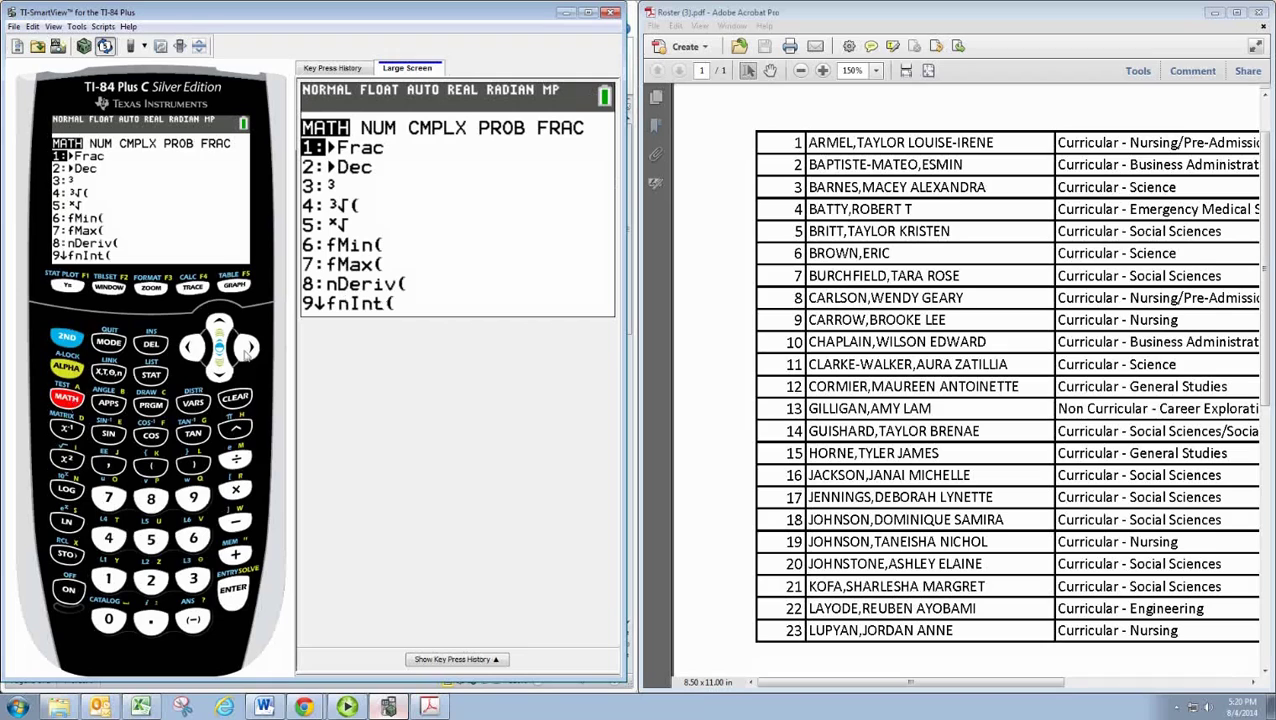
left_click(247, 350)
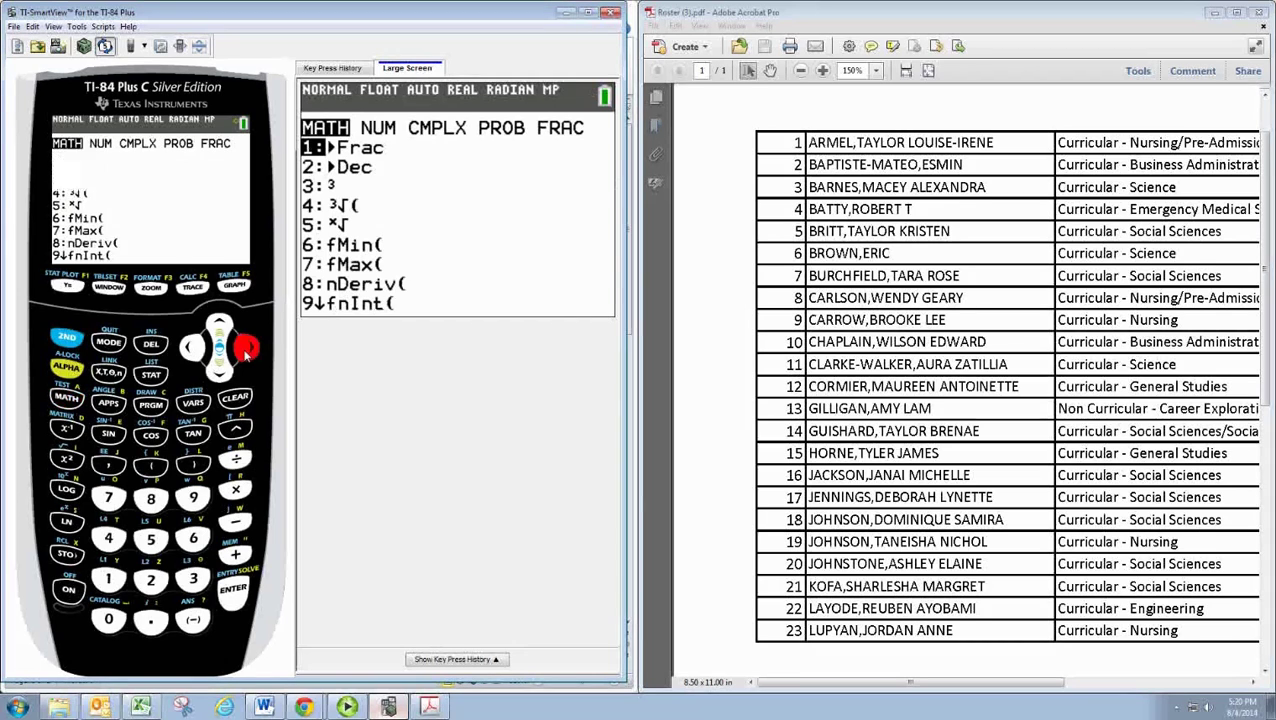
left_click(247, 350)
left_click(247, 350)
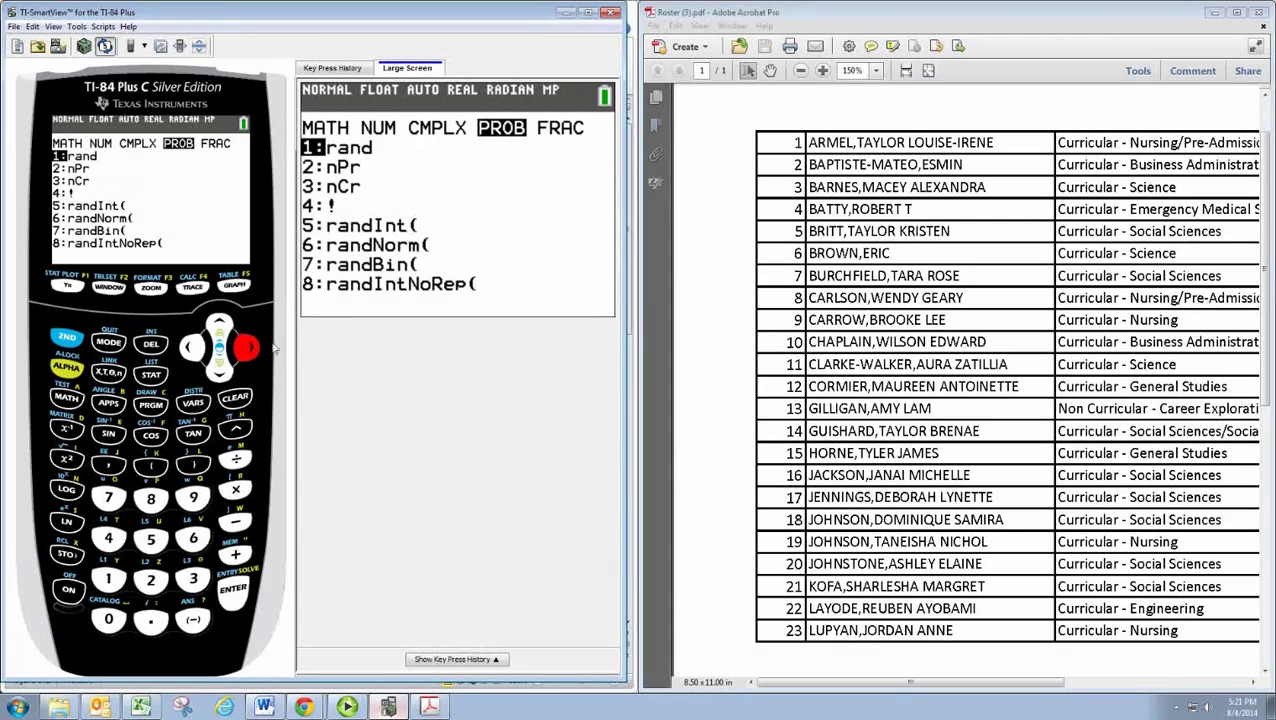
left_click(224, 376)
left_click(224, 376)
left_click(224, 376)
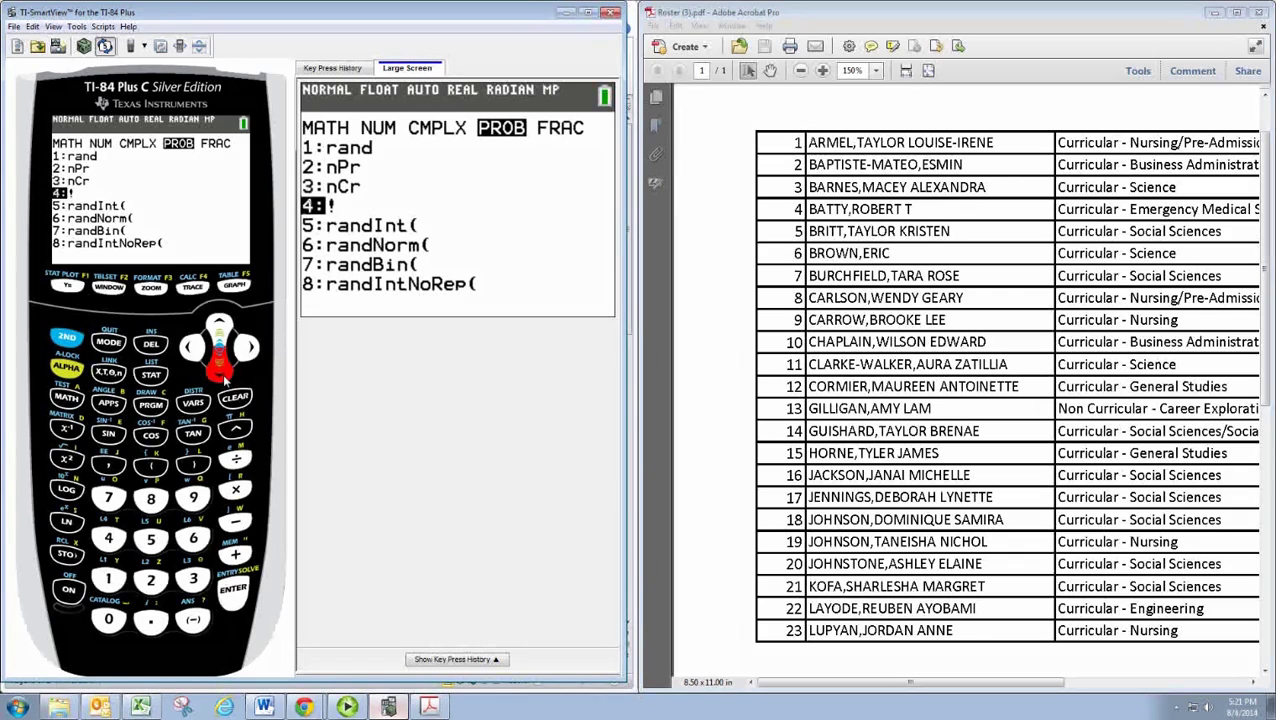
left_click(224, 376)
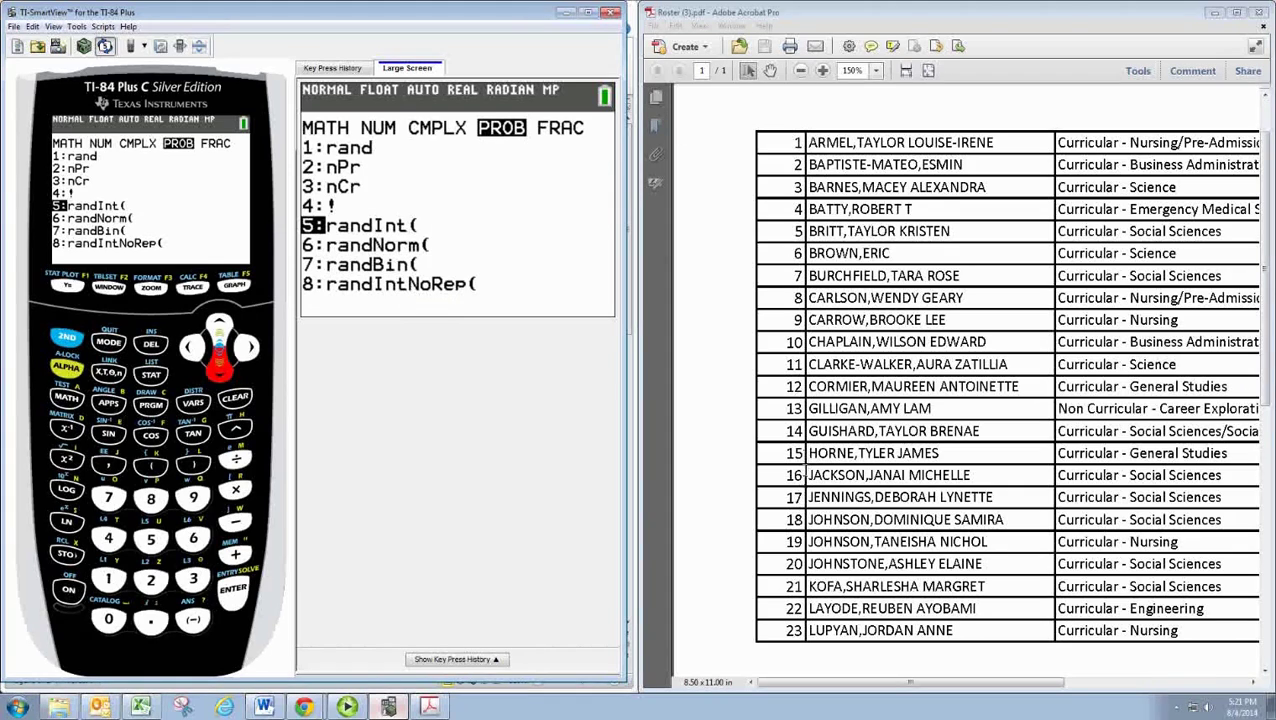
Step: Fill the randInt( form with lower 1, upper 23, n 6 and paste randInt(1,23,6)
left_click(233, 596)
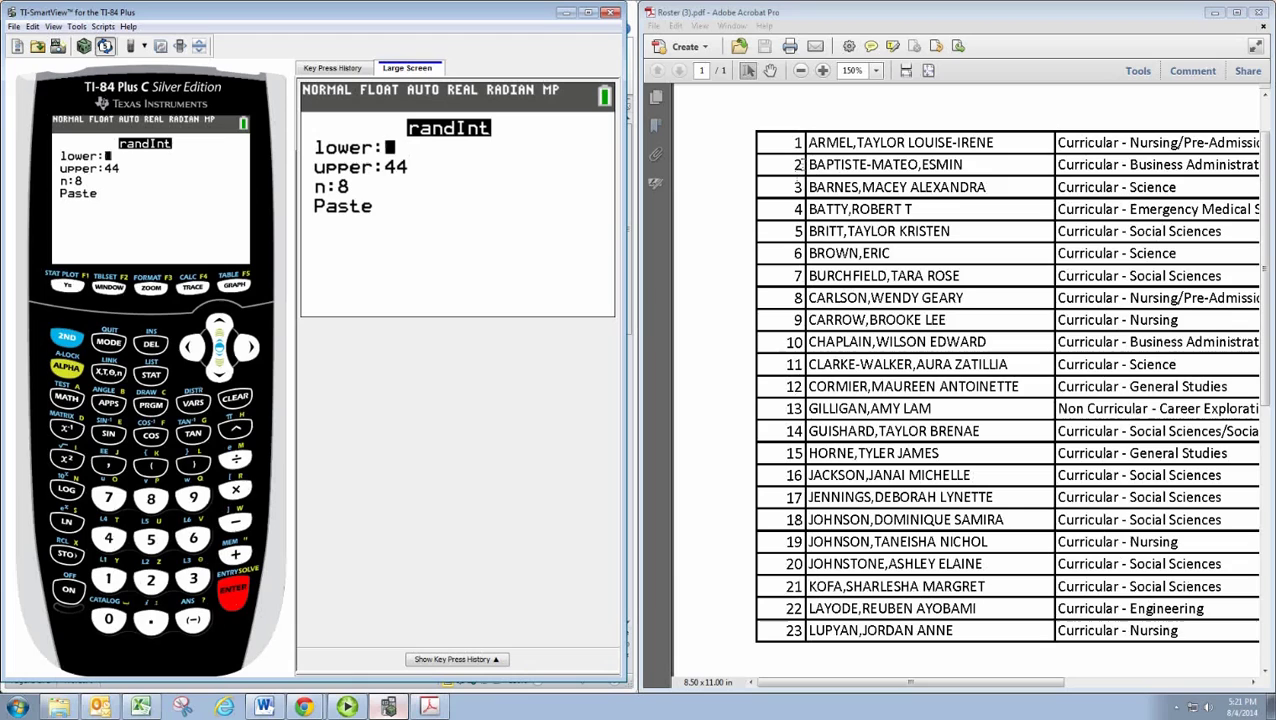
left_click(219, 363)
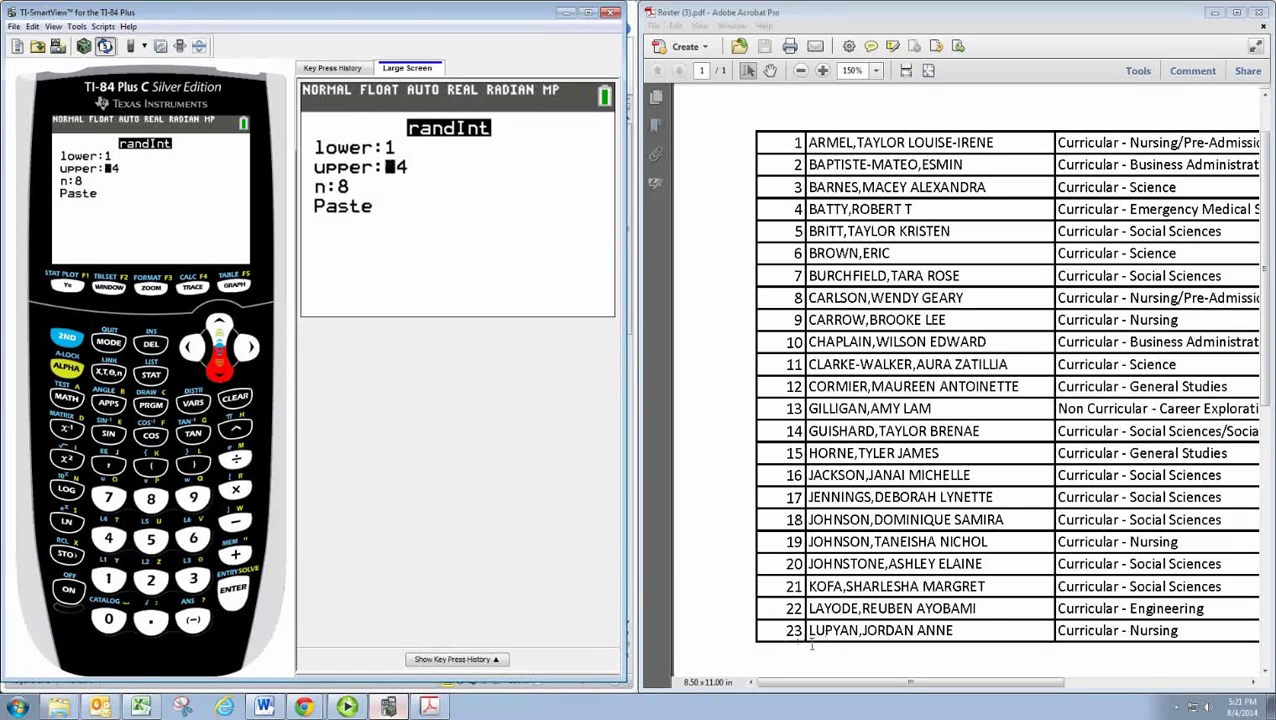
left_click(151, 580)
left_click(193, 580)
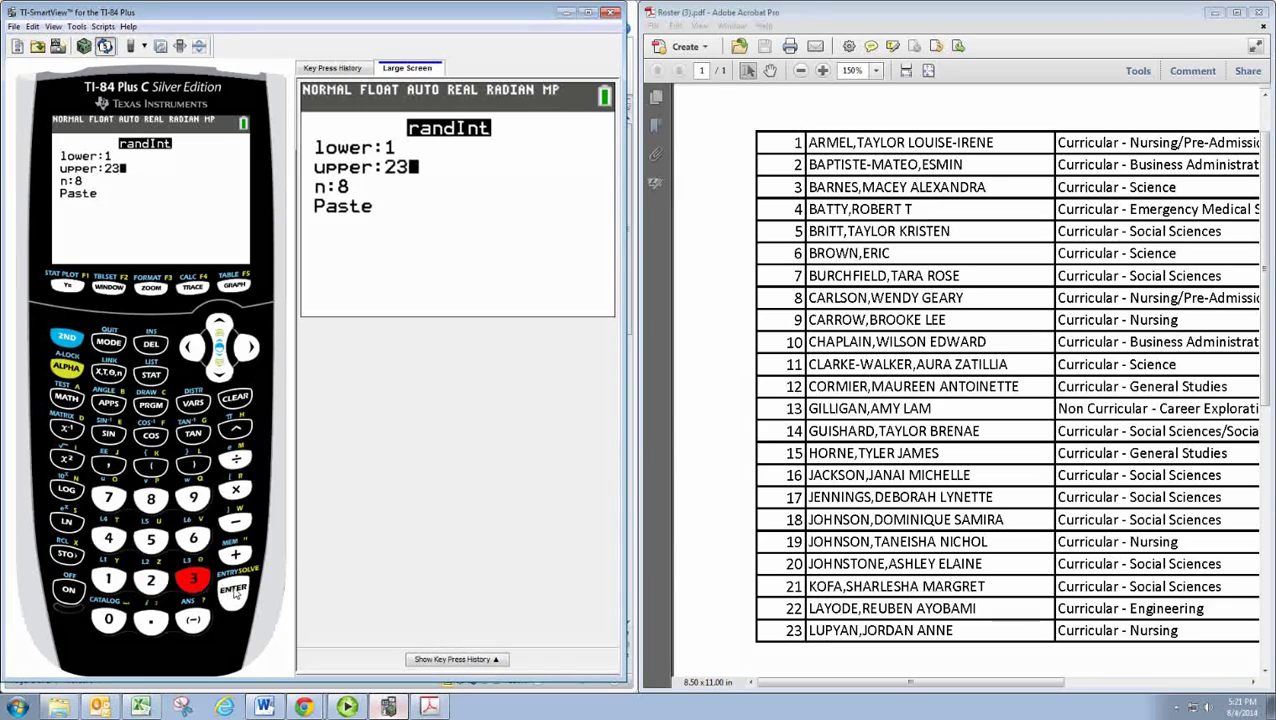
left_click(234, 591)
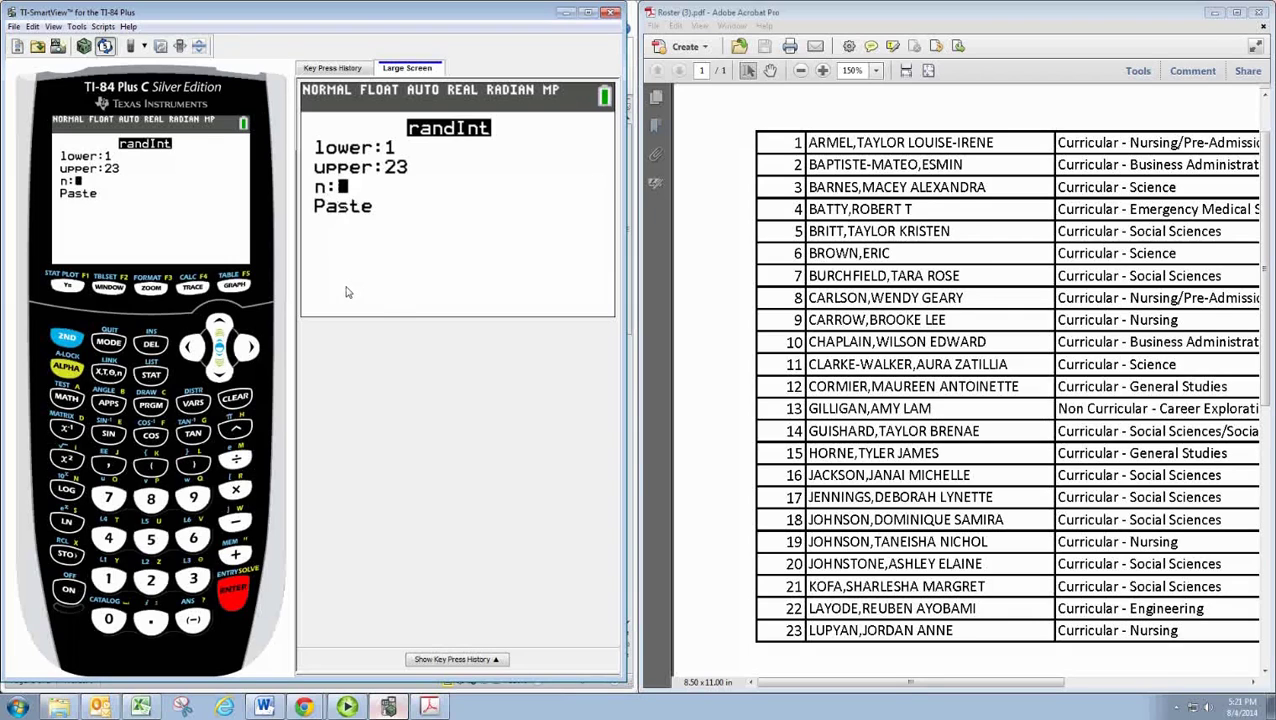
left_click(199, 539)
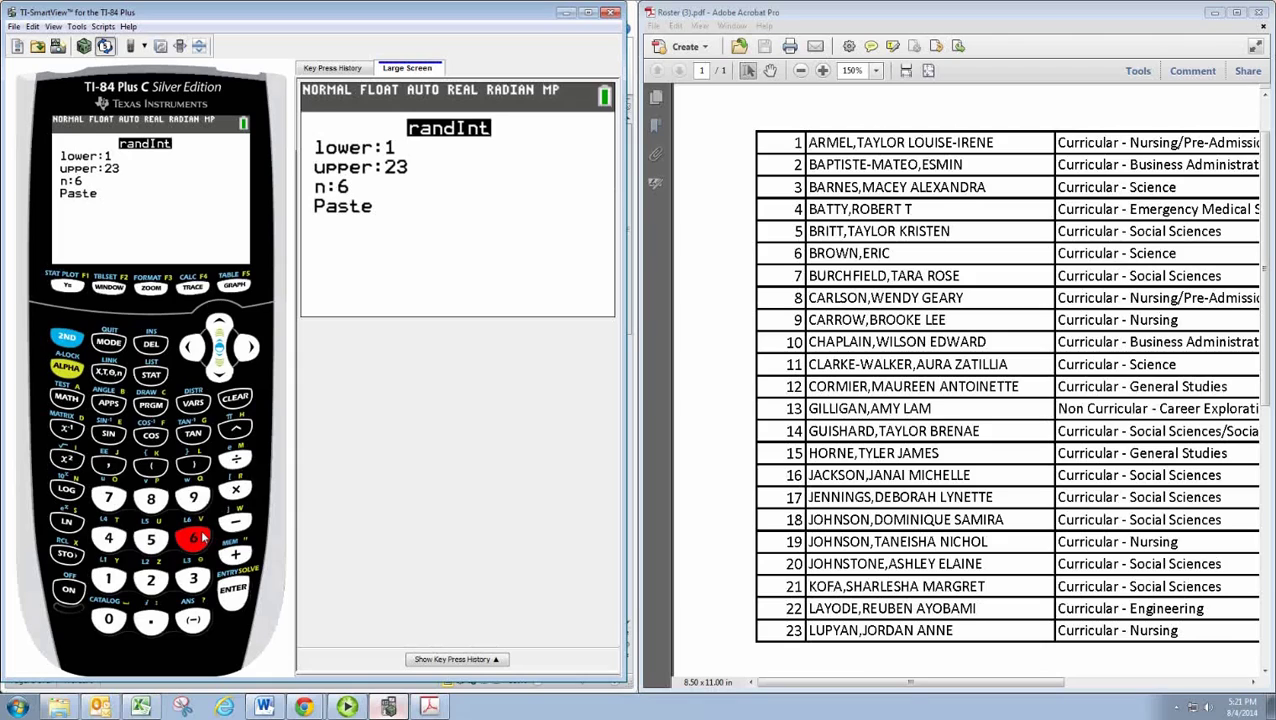
left_click(218, 372)
left_click(234, 590)
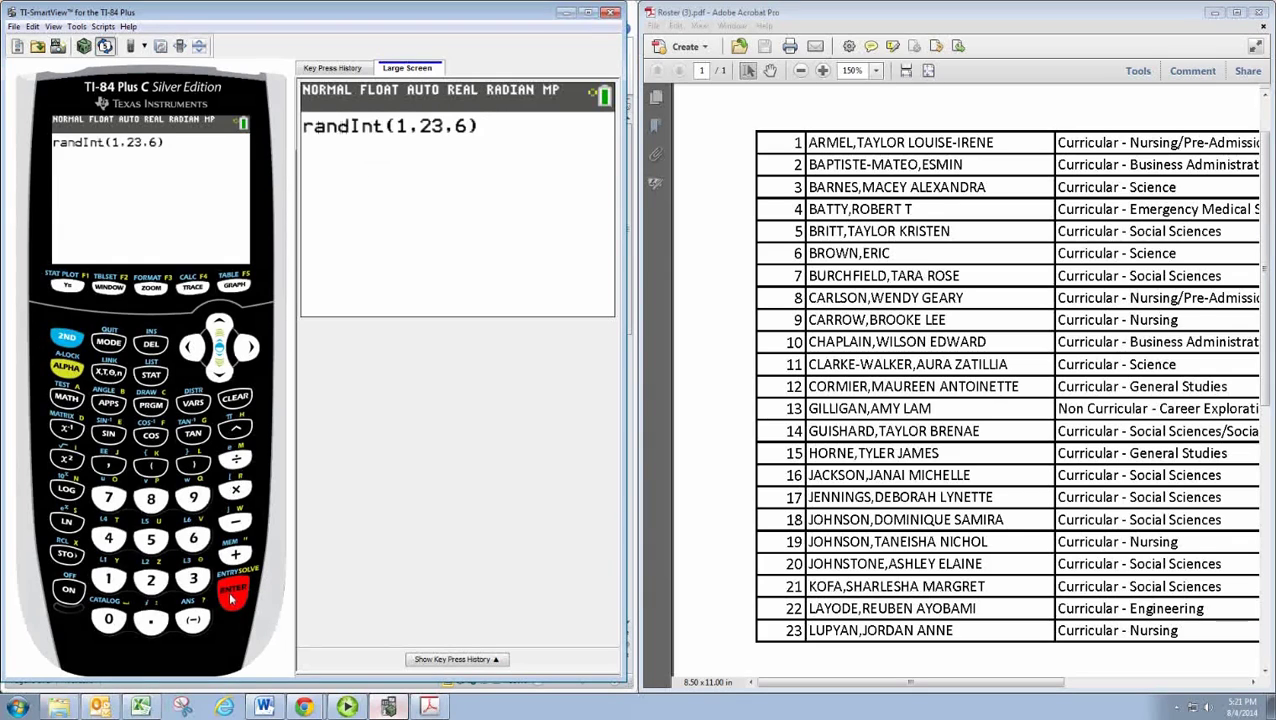
Step: Execute randInt(1,23,6), producing the list {7 6 22 22 1 3}
left_click(236, 596)
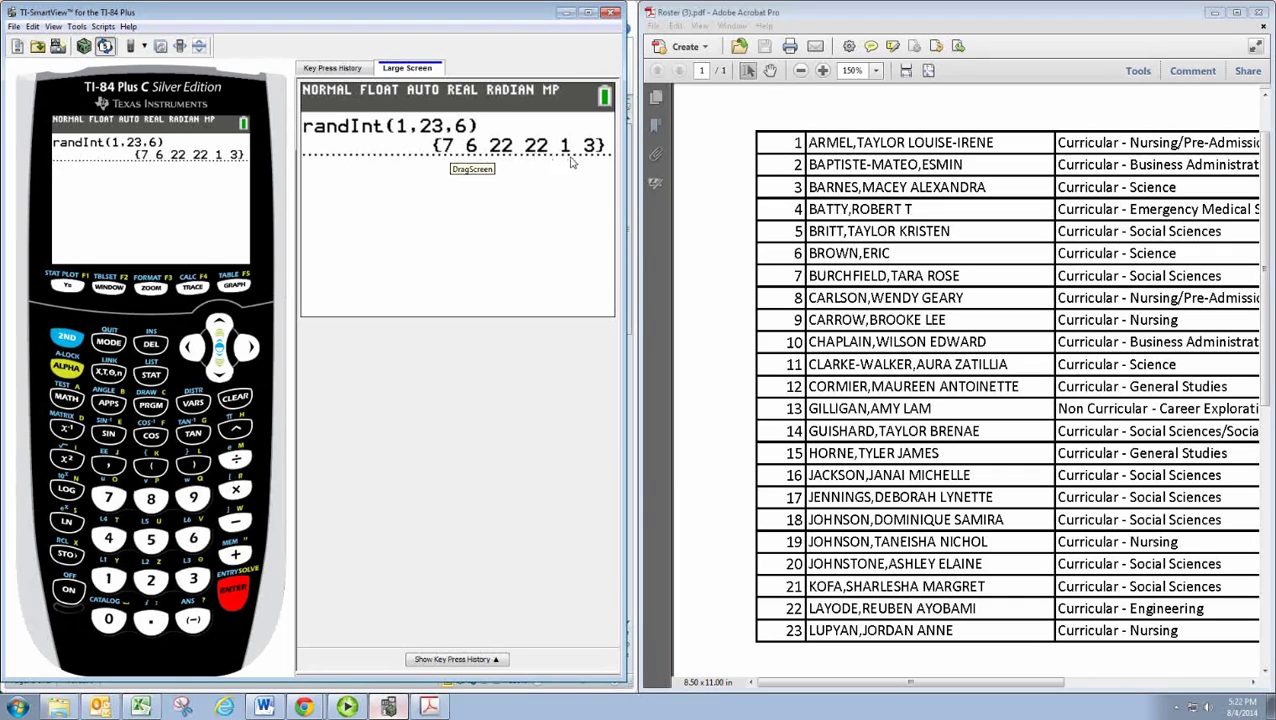
Step: Circle roster row numbers 1, 6, 7 and 22 with red Pencil ink
left_click(853, 117)
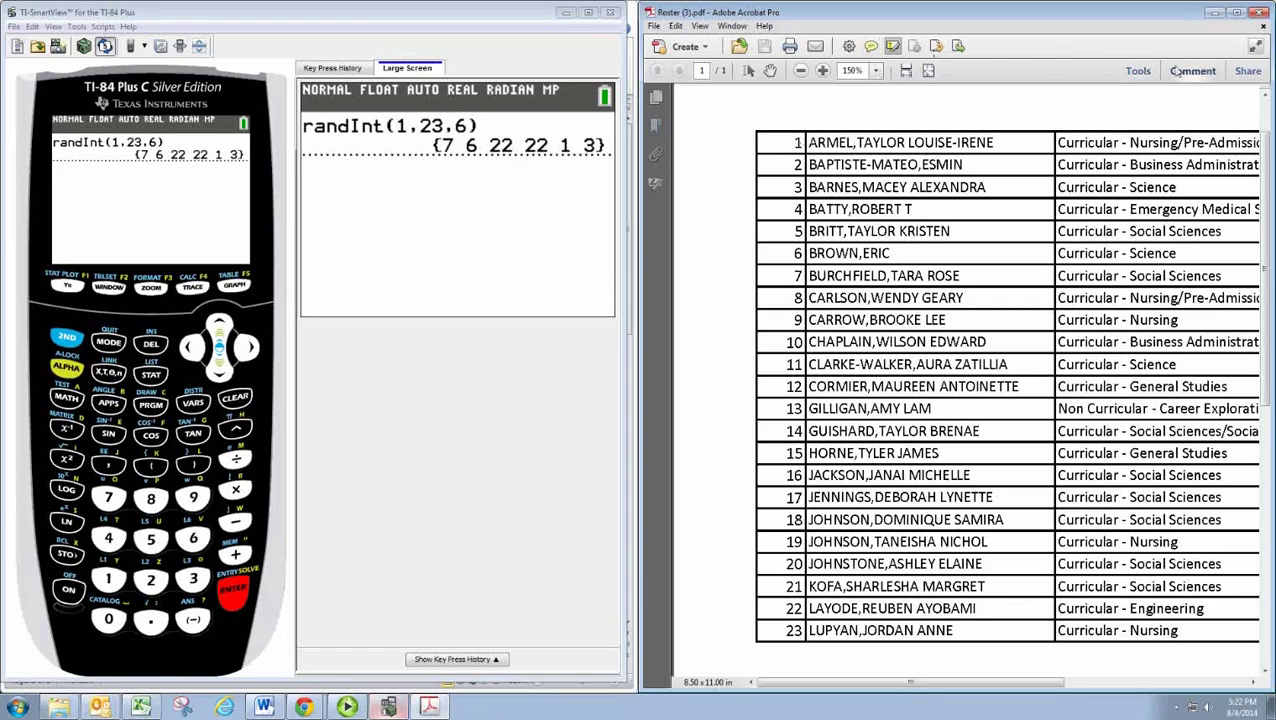
left_click(1141, 72)
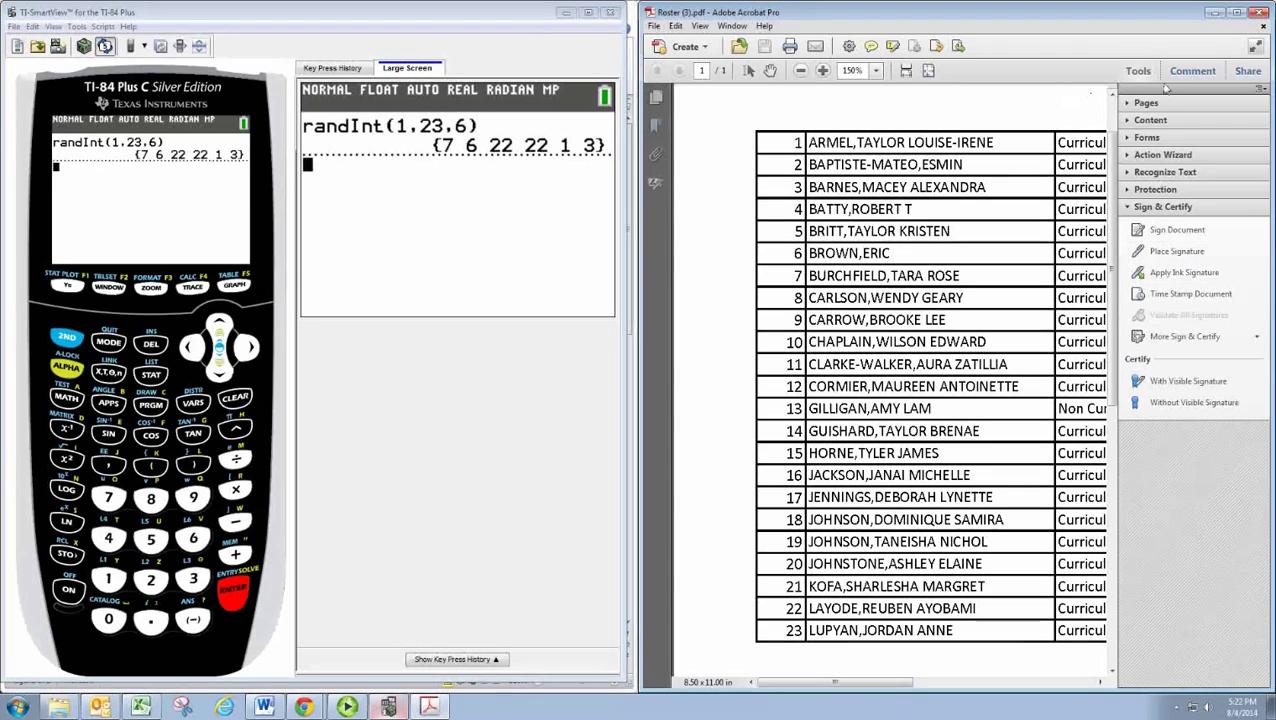
left_click(1138, 71)
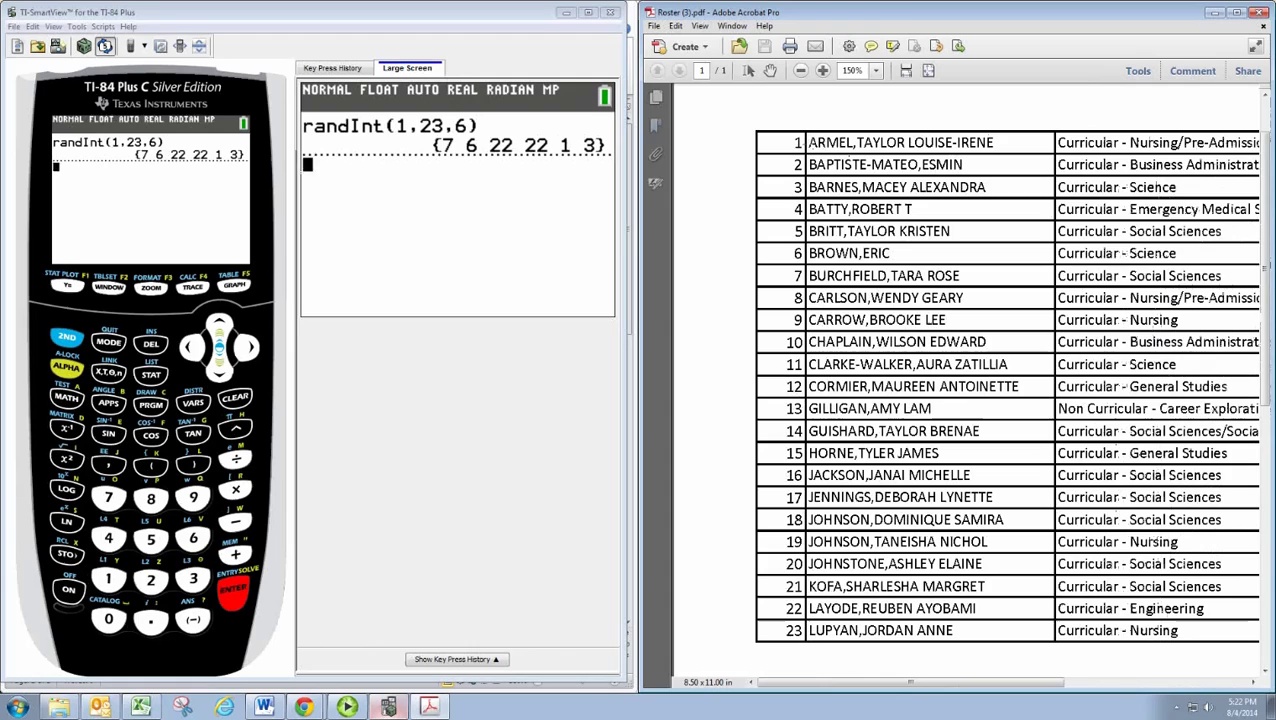
mouse_move(800, 130)
left_mouse_down()
mouse_move(785, 142)
mouse_move(804, 155)
mouse_move(792, 130)
mouse_move(770, 218)
mouse_move(779, 260)
mouse_move(808, 258)
mouse_move(796, 249)
mouse_move(774, 510)
mouse_move(782, 604)
mouse_move(795, 622)
mouse_move(806, 604)
left_mouse_up()
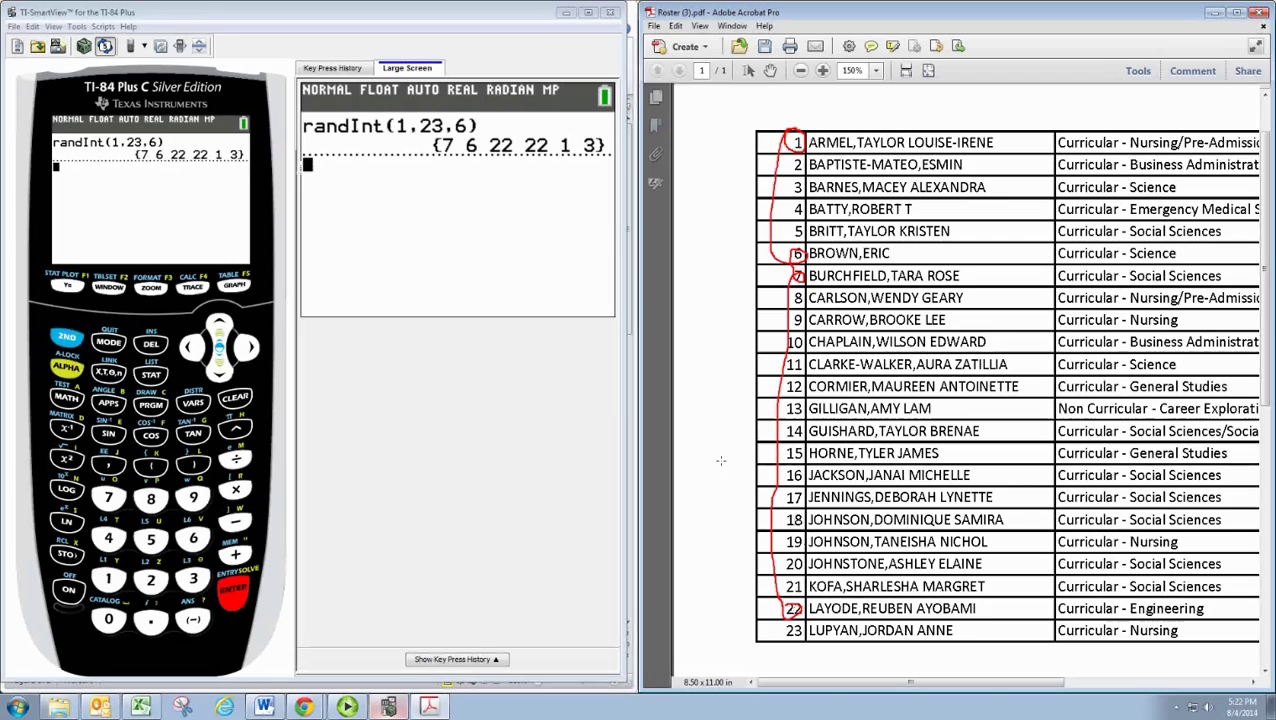
Step: Close TI-SmartView and enter the chosen students' names in Word, one per line
left_click(607, 17)
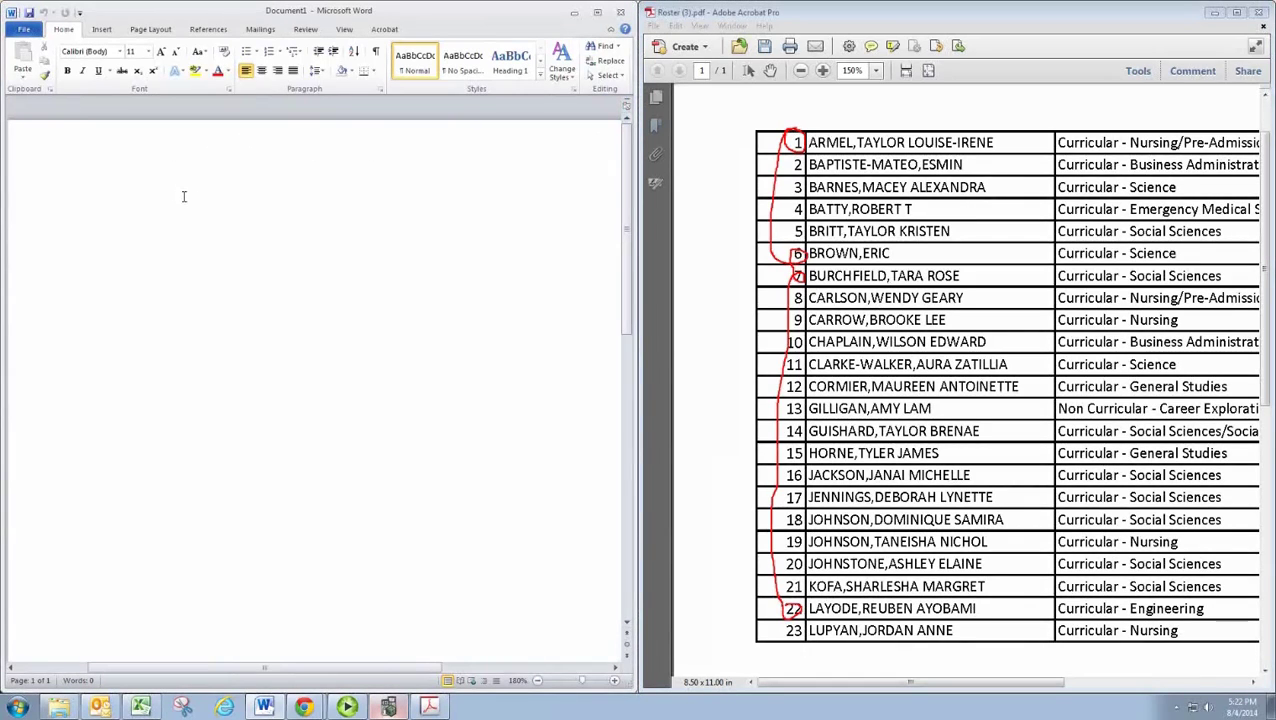
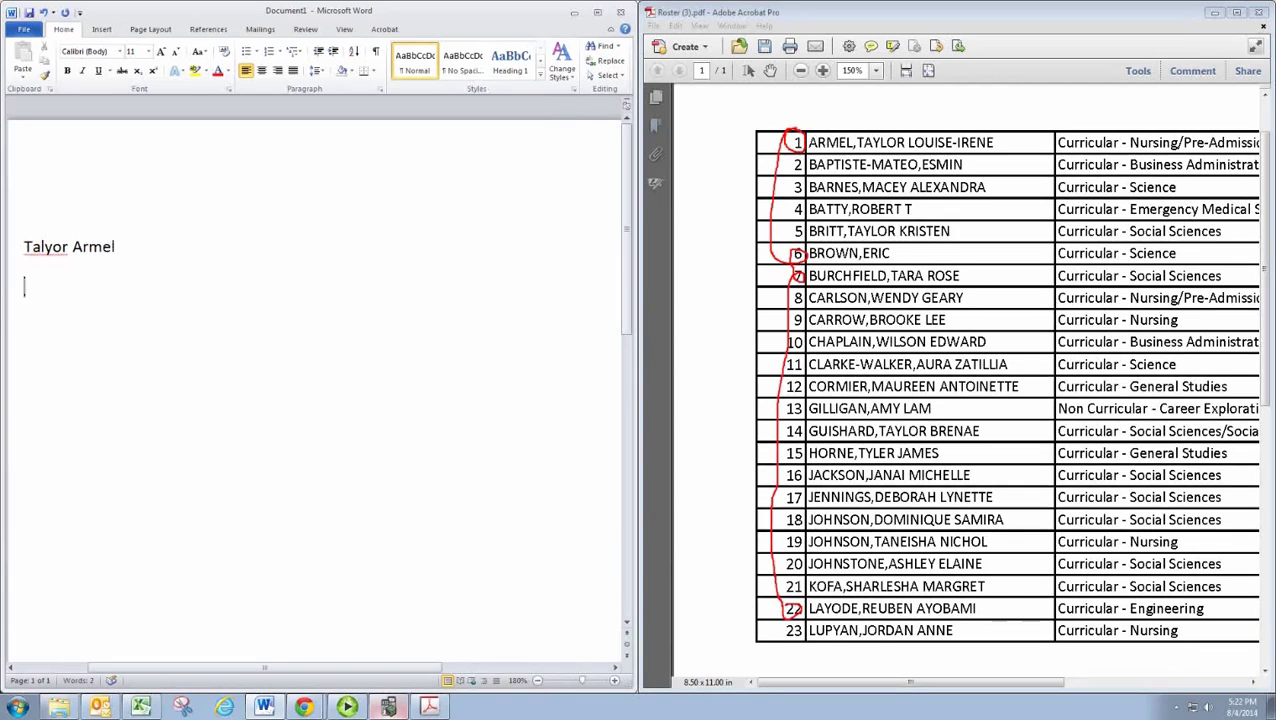
key("Return")
key("Return")
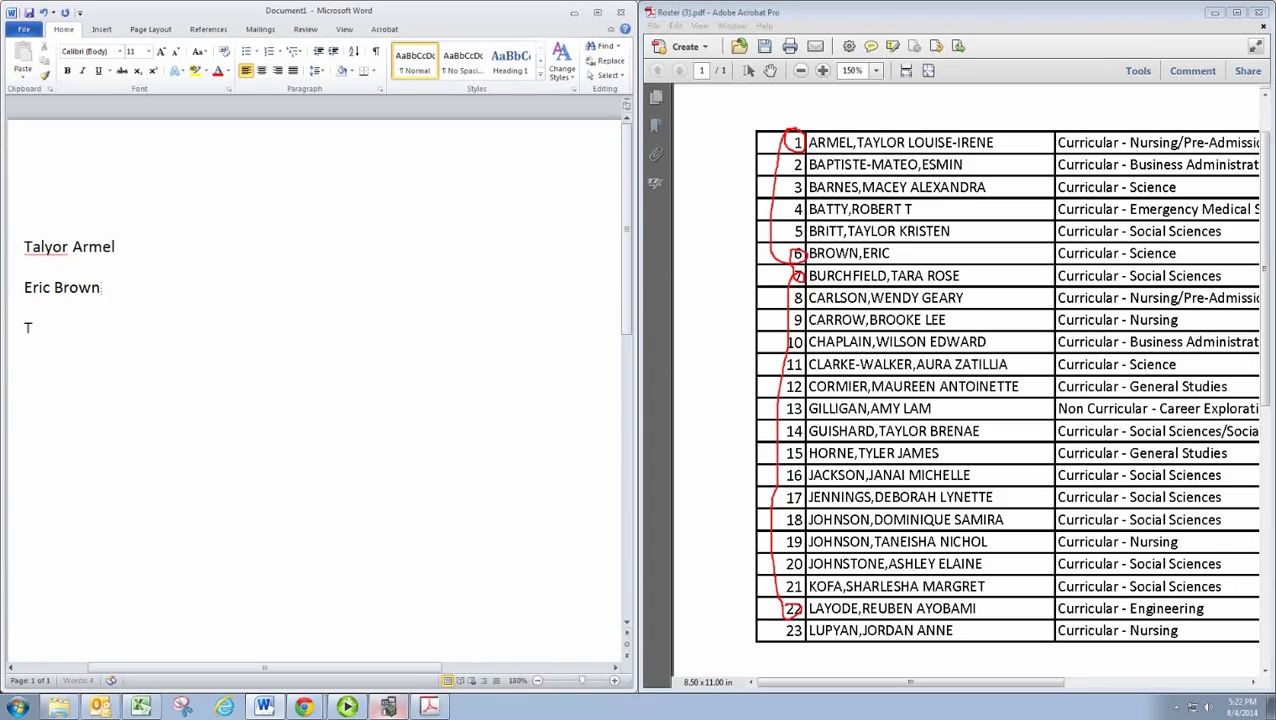
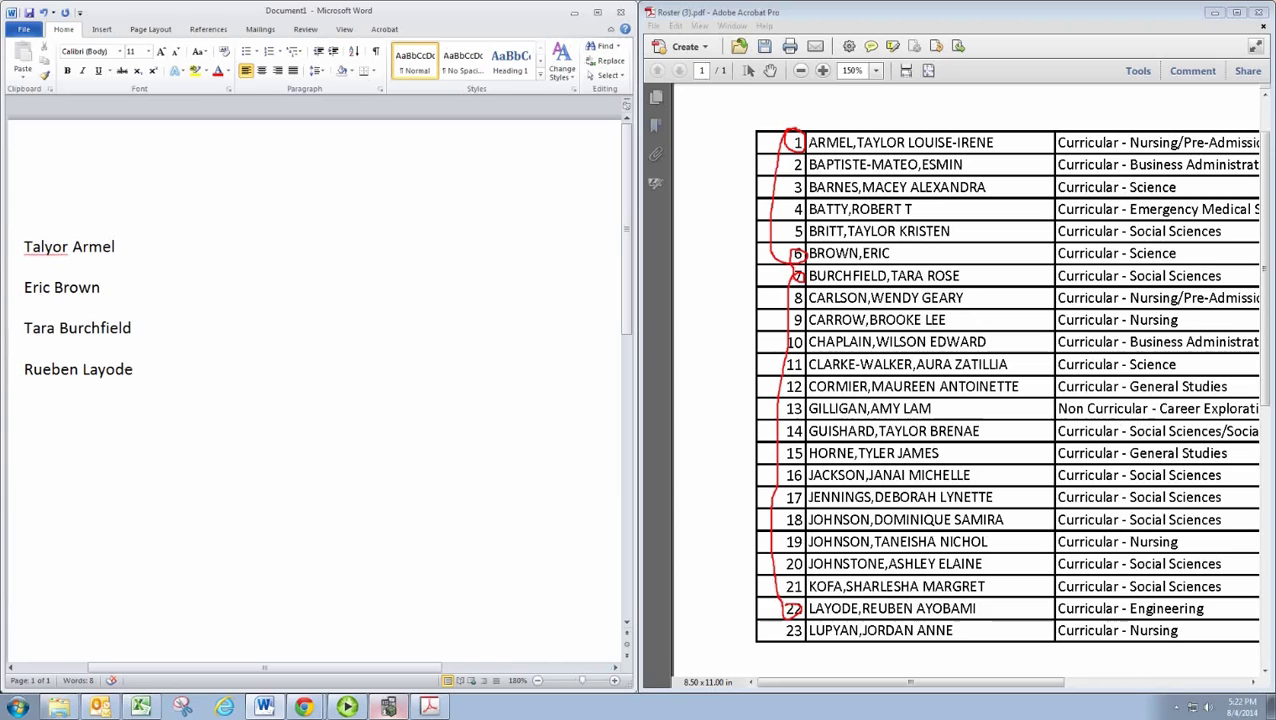